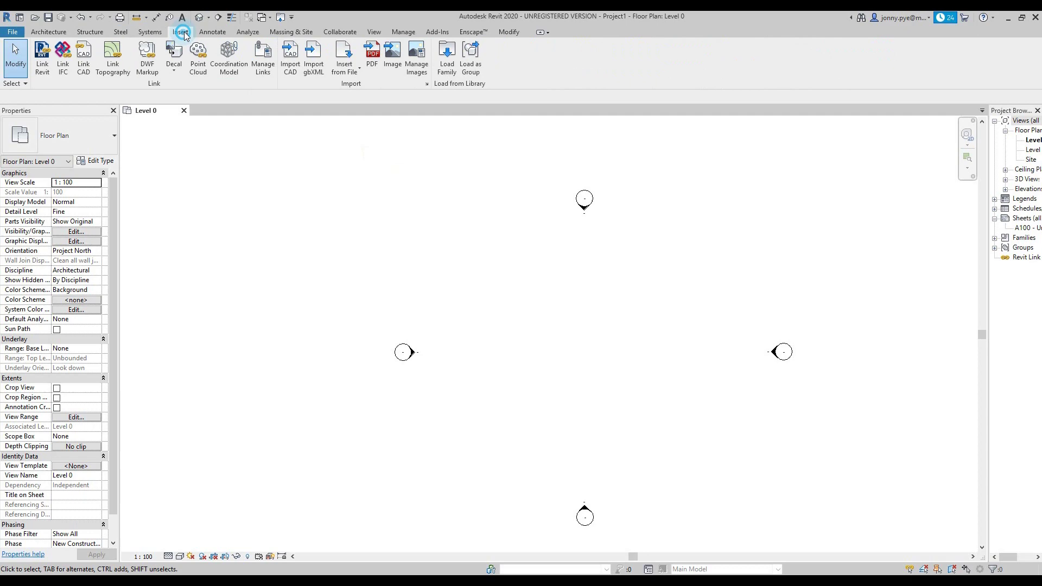
Place page 17 of KD_Mazes_EZ_v1.pdf in the Level 0 plan with snapping enabled
{"action": "left_click", "coordinate": [371, 56]}
{"action": "double_click", "coordinate": [414, 214]}
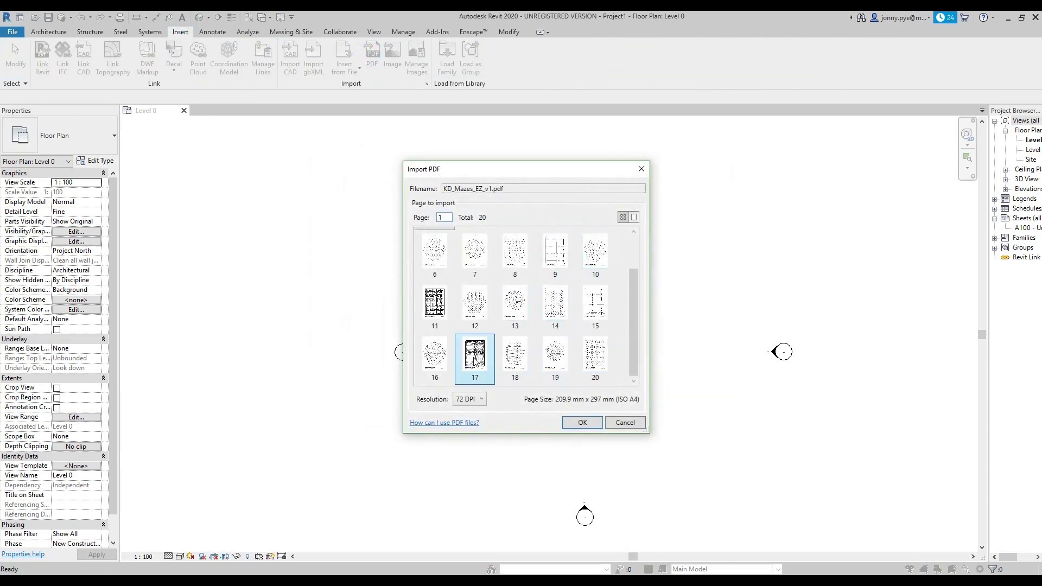
{"action": "left_click", "coordinate": [574, 423]}
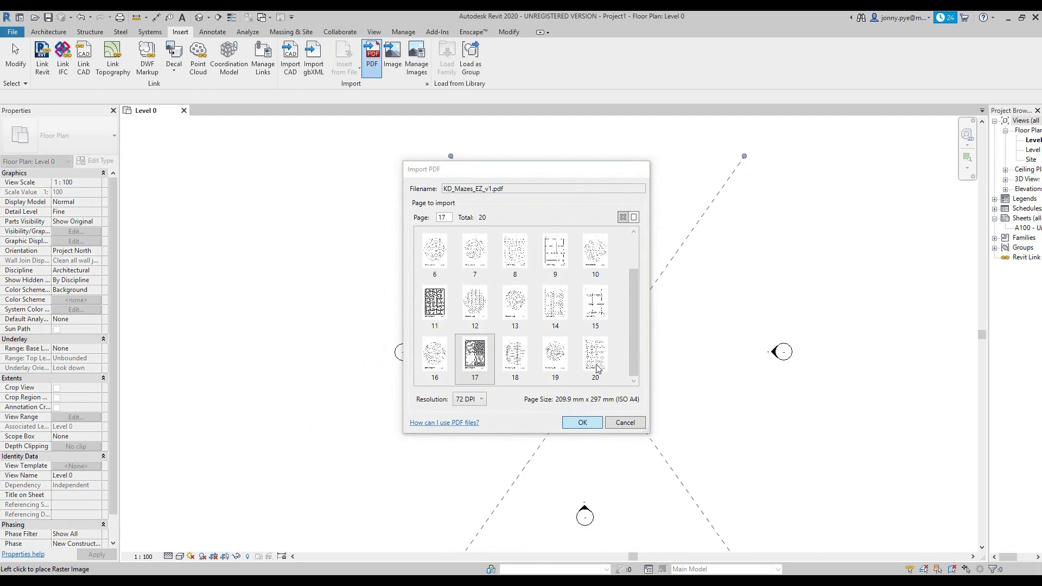
{"action": "left_click", "coordinate": [597, 368]}
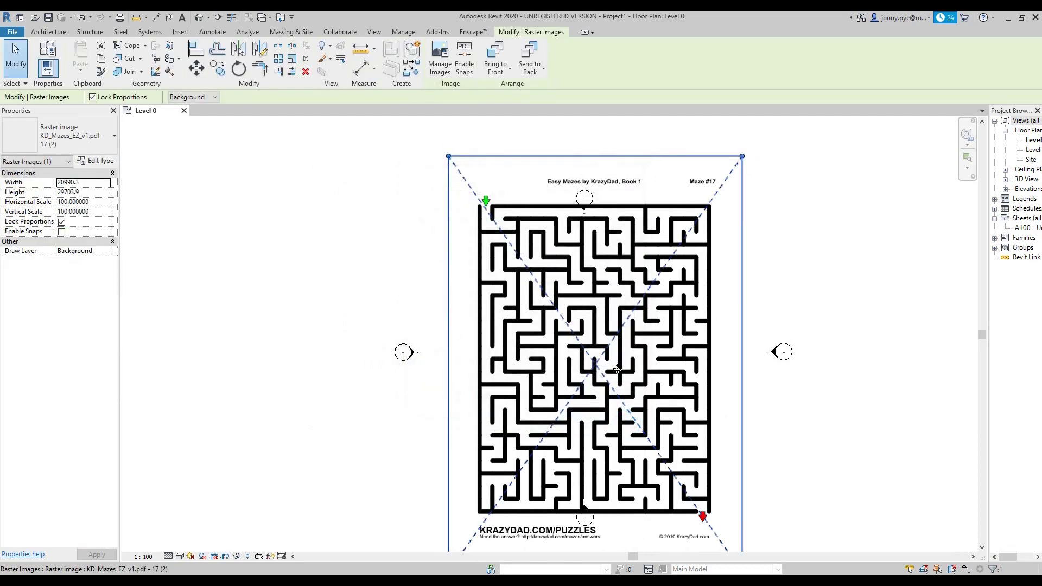
{"action": "left_click", "coordinate": [465, 60]}
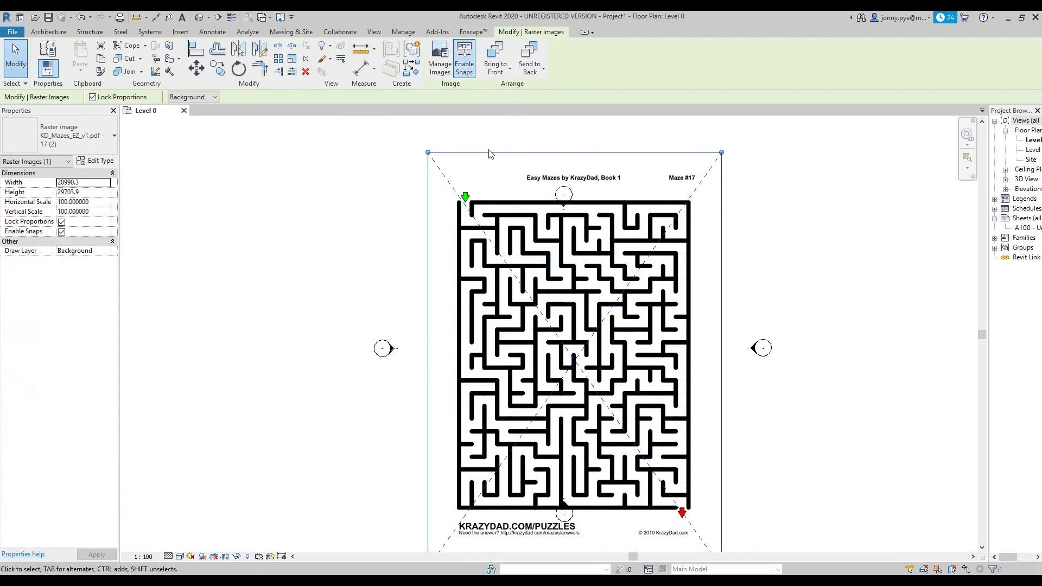
{"action": "left_click", "coordinate": [806, 265]}
Trace walls from the maze entrance along the top edge and around the notch
{"action": "key", "text": "w"}
{"action": "key", "text": "a"}
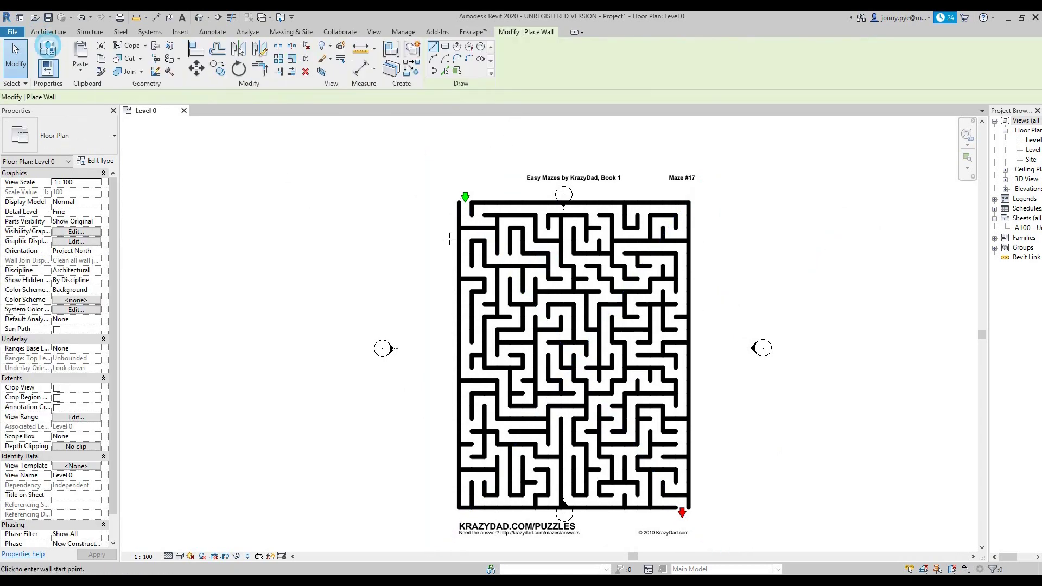
{"action": "scroll", "coordinate": [449, 237], "scroll_direction": "up", "scroll_amount": 2}
{"action": "scroll", "coordinate": [449, 237], "scroll_direction": "up", "scroll_amount": 2}
{"action": "left_click", "coordinate": [449, 236]}
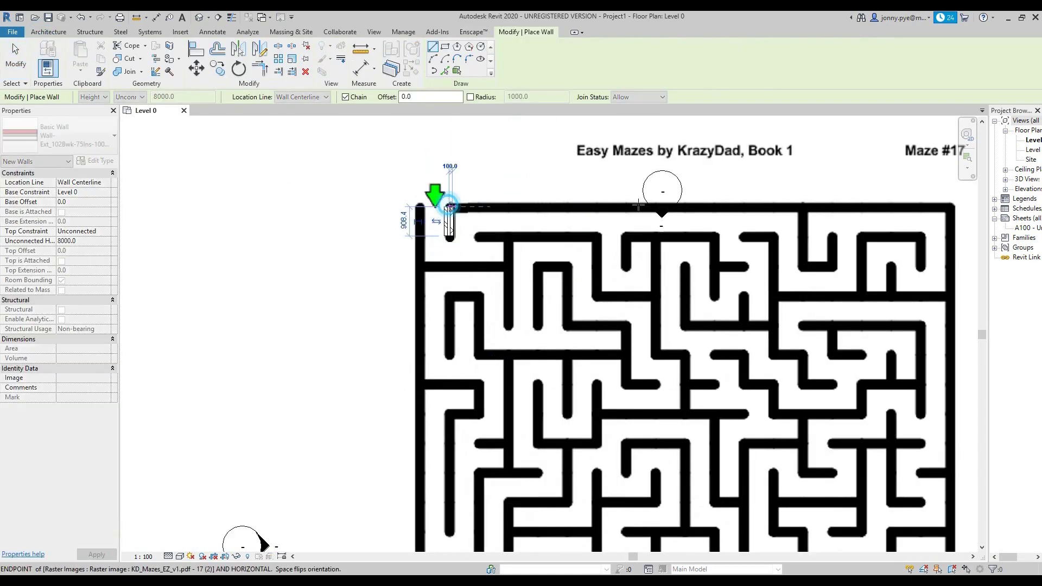
{"action": "left_click", "coordinate": [449, 208]}
{"action": "left_click", "coordinate": [803, 206]}
{"action": "left_click", "coordinate": [803, 264]}
{"action": "left_click", "coordinate": [831, 264]}
{"action": "left_click", "coordinate": [831, 238]}
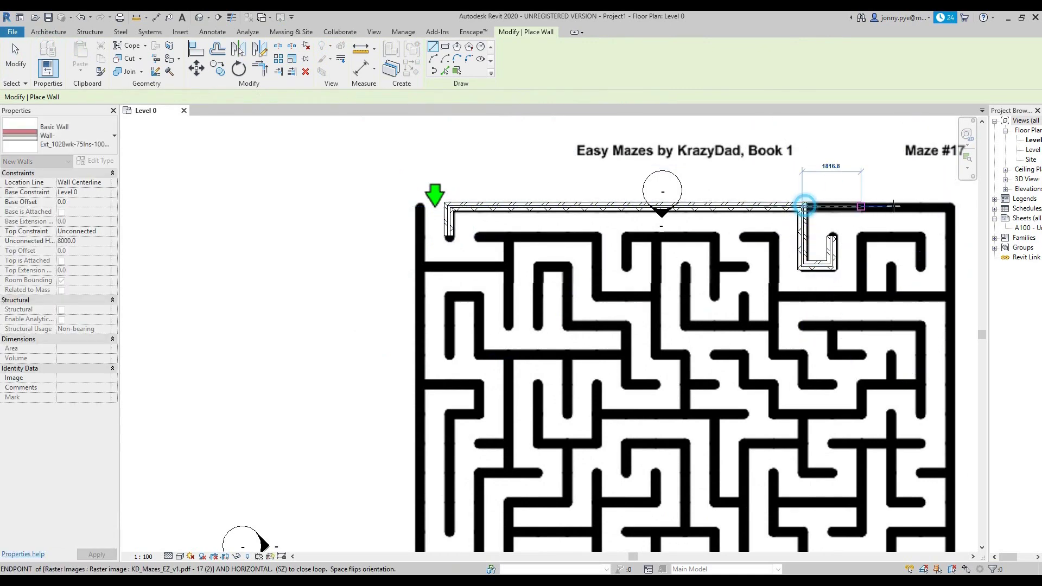
Continue the walls along the top, down the right side, and across the lower maze
{"action": "left_click", "coordinate": [831, 206]}
{"action": "left_click", "coordinate": [950, 206]}
{"action": "left_click", "coordinate": [950, 298]}
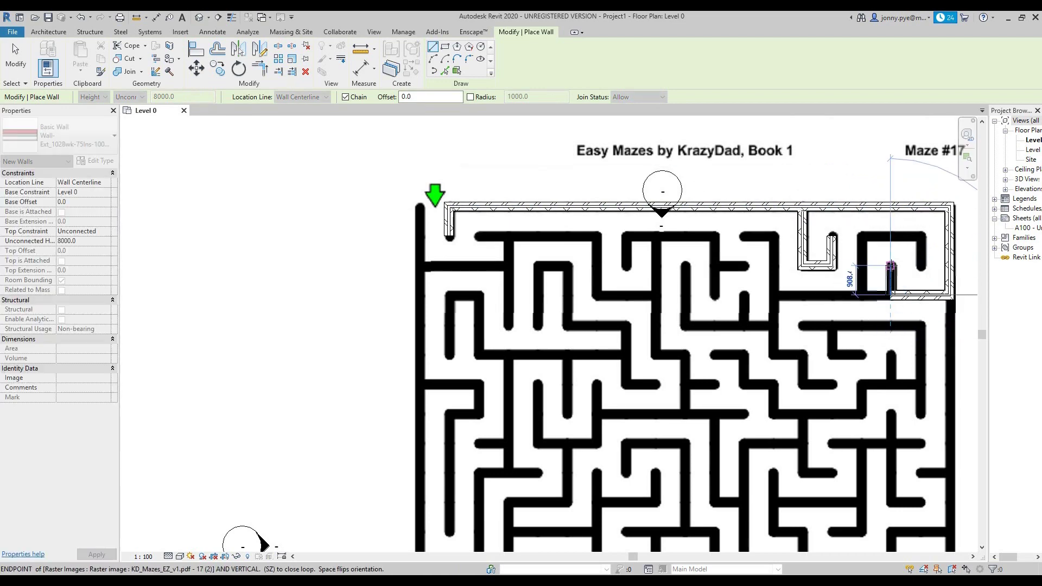
{"action": "left_click", "coordinate": [892, 295]}
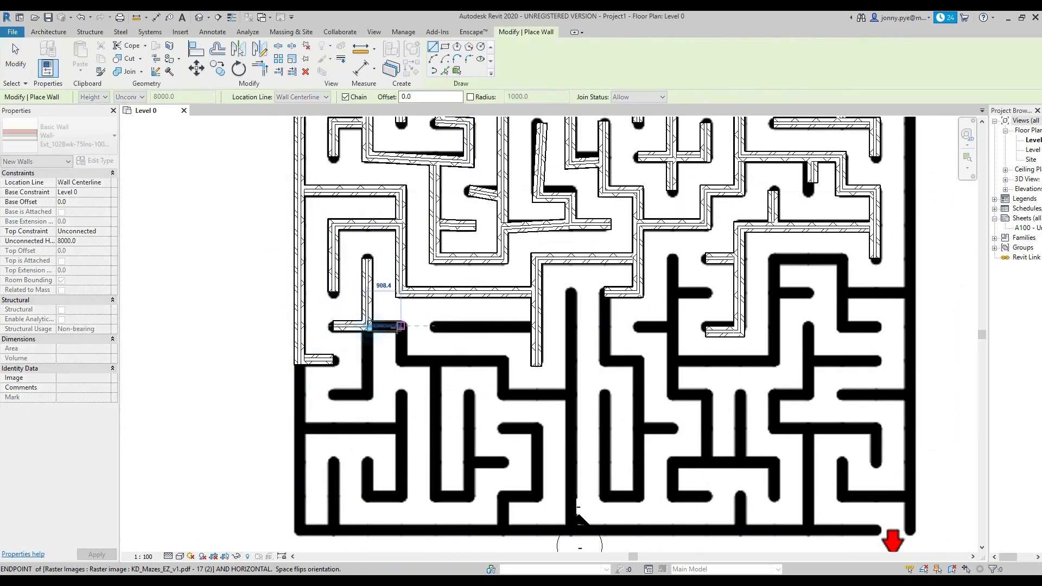
{"action": "left_click", "coordinate": [638, 494]}
{"action": "left_click", "coordinate": [768, 465]}
{"action": "left_click", "coordinate": [786, 359]}
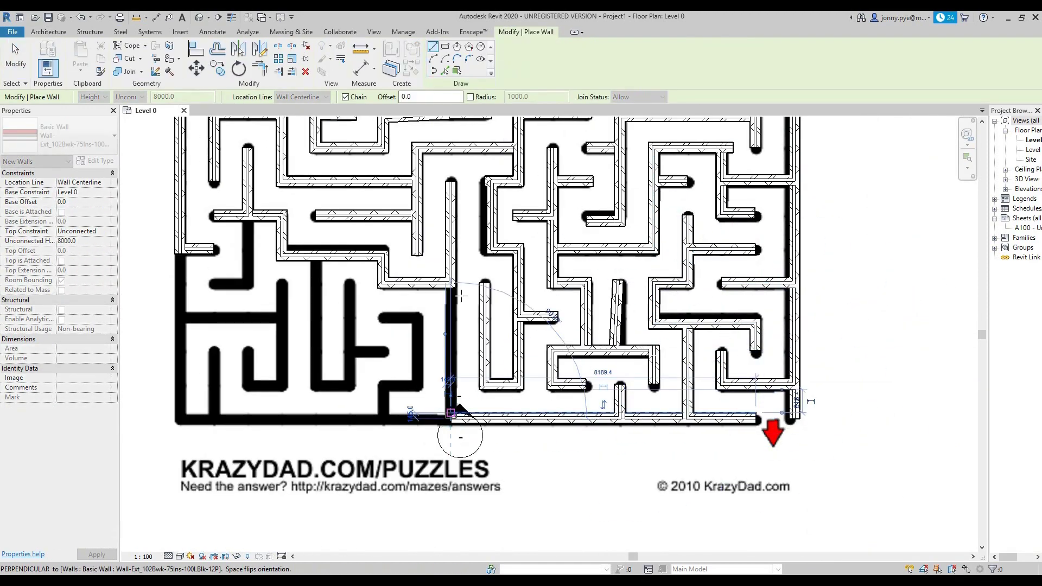
{"action": "middle_click_drag", "start_coordinate": [348, 349], "coordinate": [512, 327]}
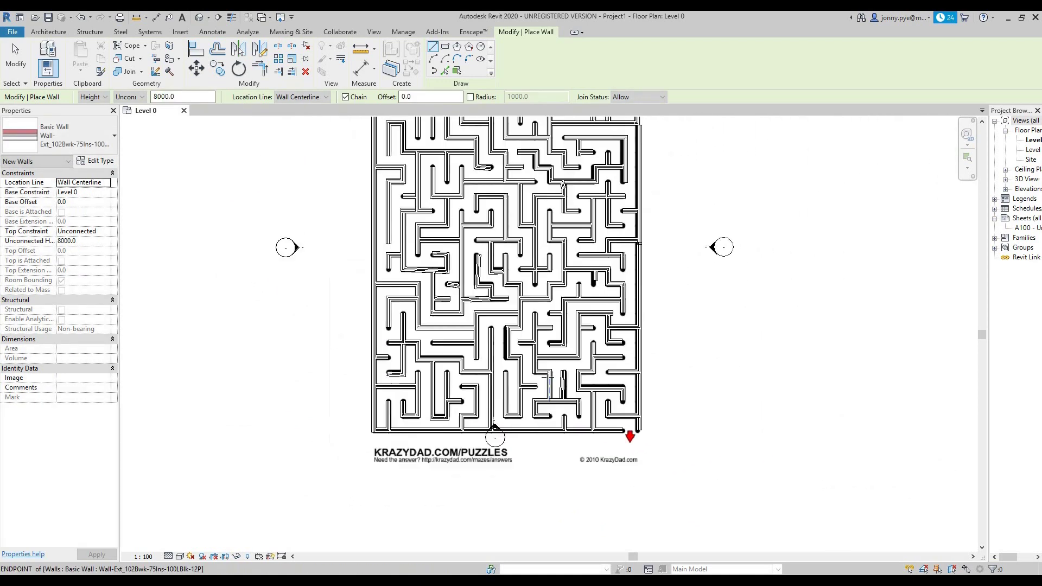
Orbit the walled maze in the default 3D view, then return to the Level 0 plan
{"action": "left_click", "coordinate": [198, 17]}
{"action": "mouse_move", "coordinate": [582, 338]}
{"action": "middle_mouse_down", "text": "shift"}
{"action": "mouse_move", "coordinate": [382, 335]}
{"action": "mouse_move", "coordinate": [504, 359]}
{"action": "middle_mouse_up", "text": "shift"}
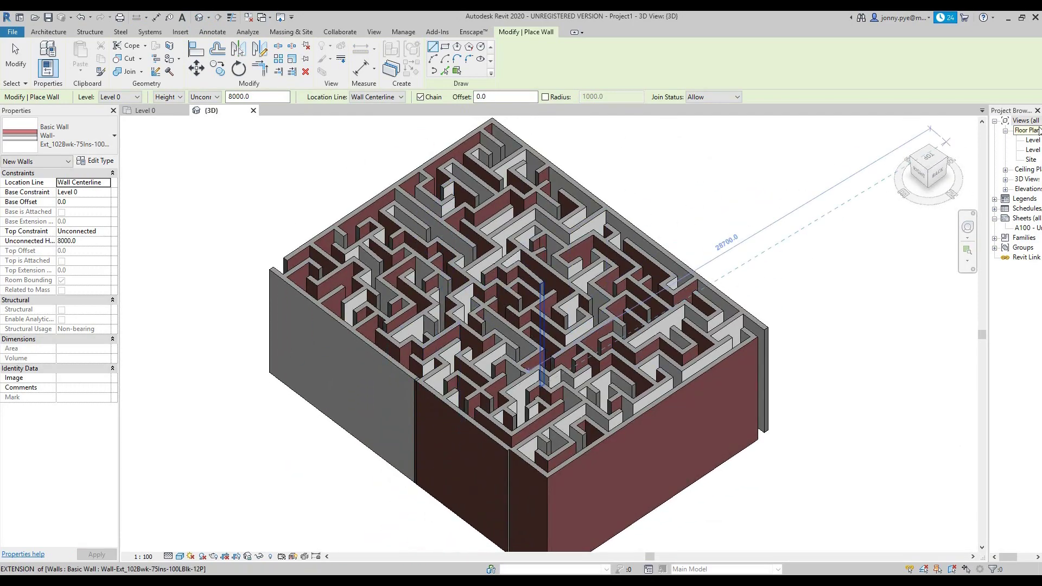
{"action": "double_click", "coordinate": [1032, 140]}
{"action": "scroll", "coordinate": [493, 347], "scroll_direction": "up", "scroll_amount": 3}
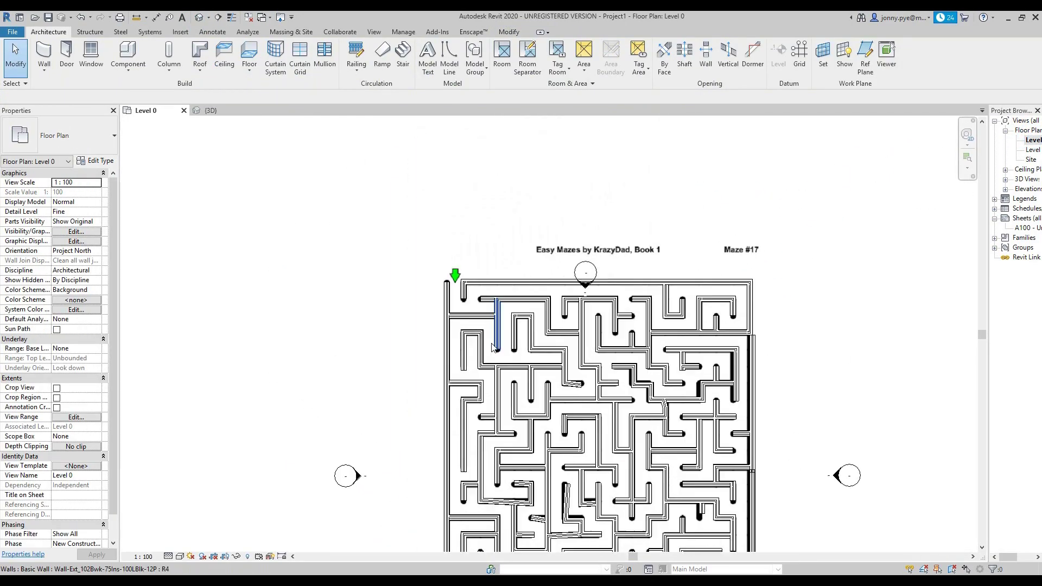
{"action": "scroll", "coordinate": [493, 347], "scroll_direction": "up", "scroll_amount": 2}
Draw a Path of Travel from the green entrance arrow to the red exit arrow
{"action": "left_click", "coordinate": [252, 32]}
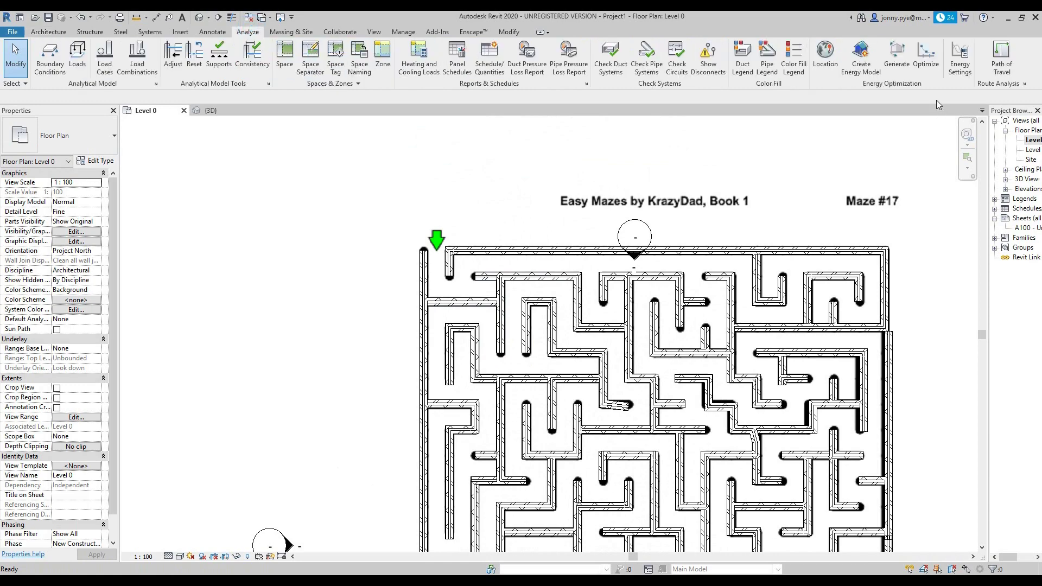
{"action": "left_click", "coordinate": [945, 57]}
{"action": "scroll", "coordinate": [522, 326], "scroll_direction": "down", "scroll_amount": 3}
{"action": "scroll", "coordinate": [349, 179], "scroll_direction": "up", "scroll_amount": 3}
{"action": "scroll", "coordinate": [349, 179], "scroll_direction": "up", "scroll_amount": 2}
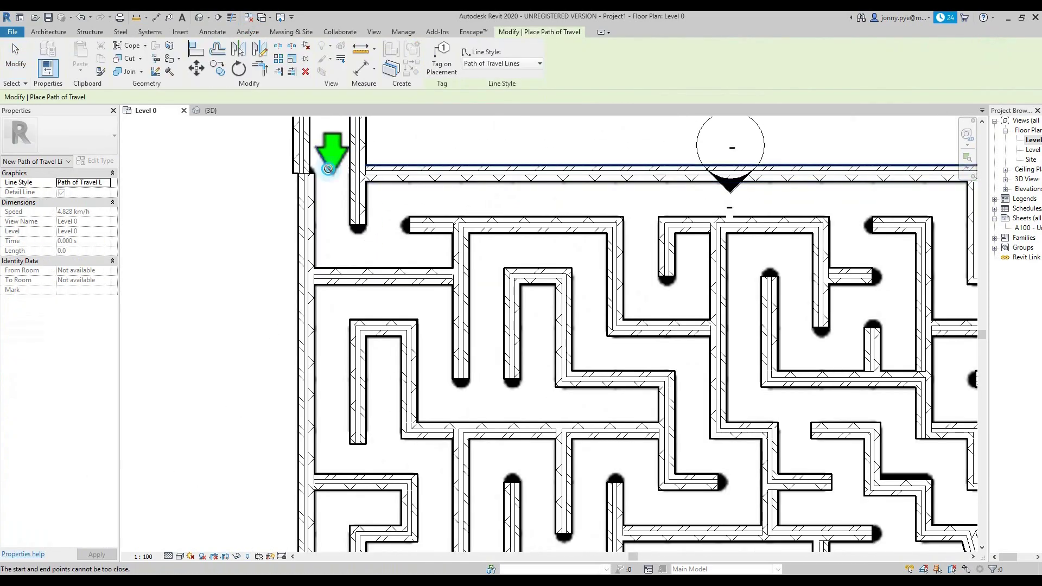
{"action": "scroll", "coordinate": [348, 179], "scroll_direction": "down", "scroll_amount": 3}
{"action": "mouse_move", "coordinate": [680, 285]}
{"action": "middle_mouse_down"}
{"action": "mouse_move", "coordinate": [586, 208]}
{"action": "mouse_move", "coordinate": [518, 54]}
{"action": "middle_mouse_up"}
{"action": "scroll", "coordinate": [587, 416], "scroll_direction": "up", "scroll_amount": 4}
{"action": "scroll", "coordinate": [586, 416], "scroll_direction": "up", "scroll_amount": 2}
{"action": "left_click", "coordinate": [587, 410]}
{"action": "scroll", "coordinate": [594, 435], "scroll_direction": "down", "scroll_amount": 2}
{"action": "scroll", "coordinate": [595, 436], "scroll_direction": "down", "scroll_amount": 2}
{"action": "scroll", "coordinate": [655, 390], "scroll_direction": "down", "scroll_amount": 2}
{"action": "scroll", "coordinate": [655, 390], "scroll_direction": "down", "scroll_amount": 1}
{"action": "middle_click_drag", "start_coordinate": [656, 389], "coordinate": [643, 388]}
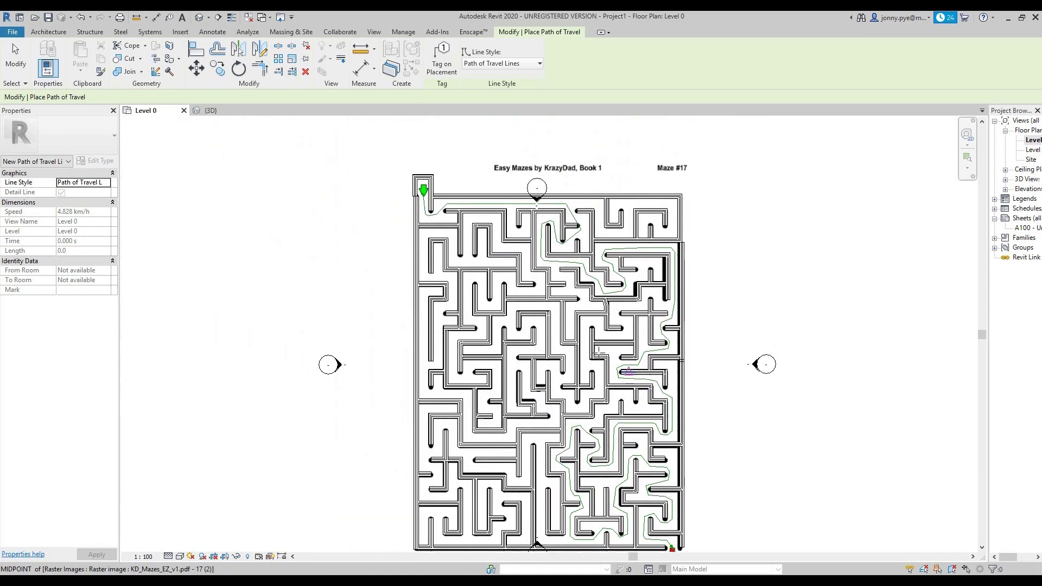
{"action": "mouse_move", "coordinate": [725, 425]}
{"action": "middle_mouse_down"}
{"action": "mouse_move", "coordinate": [721, 344]}
{"action": "mouse_move", "coordinate": [721, 371]}
{"action": "mouse_move", "coordinate": [699, 368]}
{"action": "middle_mouse_up"}
{"action": "scroll", "coordinate": [698, 368], "scroll_direction": "up", "scroll_amount": 2}
{"action": "scroll", "coordinate": [708, 367], "scroll_direction": "down", "scroll_amount": 1}
{"action": "scroll", "coordinate": [725, 359], "scroll_direction": "down", "scroll_amount": 1}
{"action": "scroll", "coordinate": [719, 397], "scroll_direction": "down", "scroll_amount": 1}
{"action": "key", "text": "Escape"}
{"action": "key", "text": "Escape"}
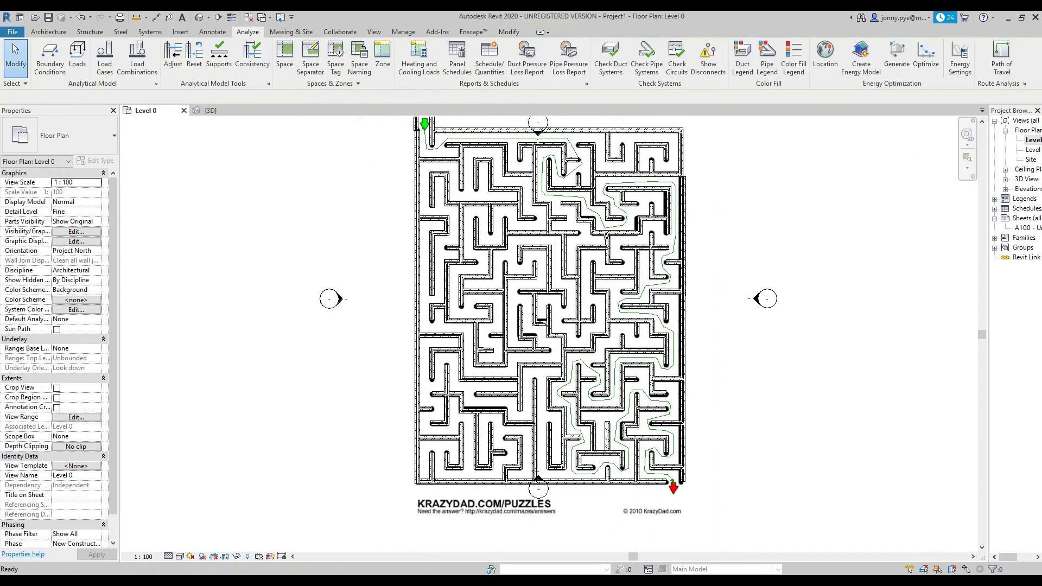